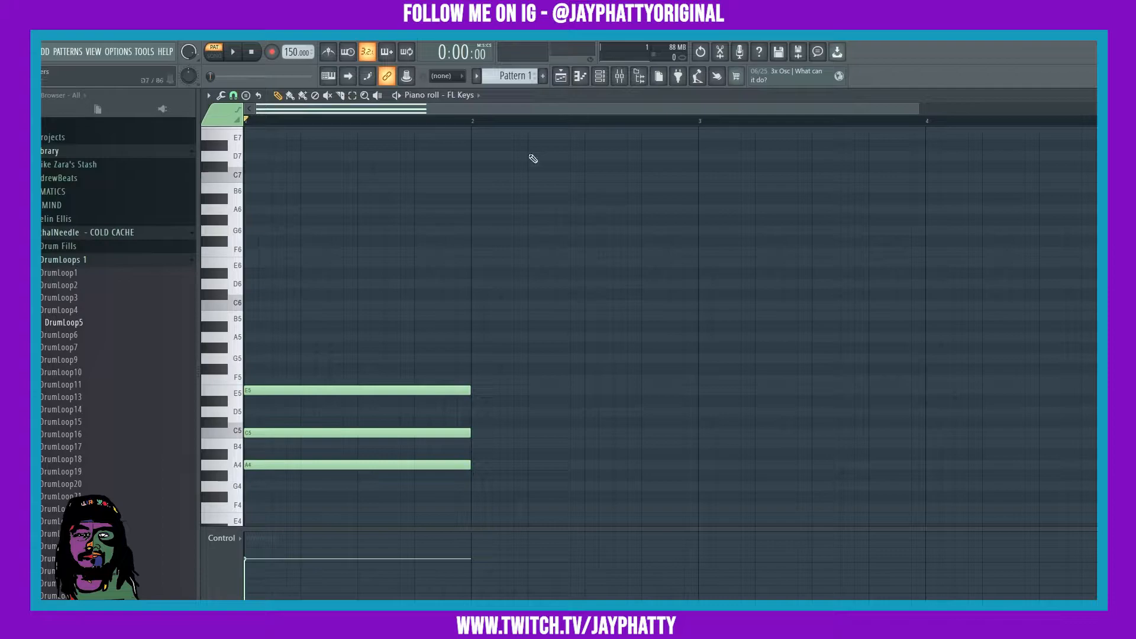
- Play back the three-note A minor chord in bar 1 of the piano roll
{"action": "scroll", "coordinate": [651, 304], "scroll_direction": "down", "scroll_amount": 3}
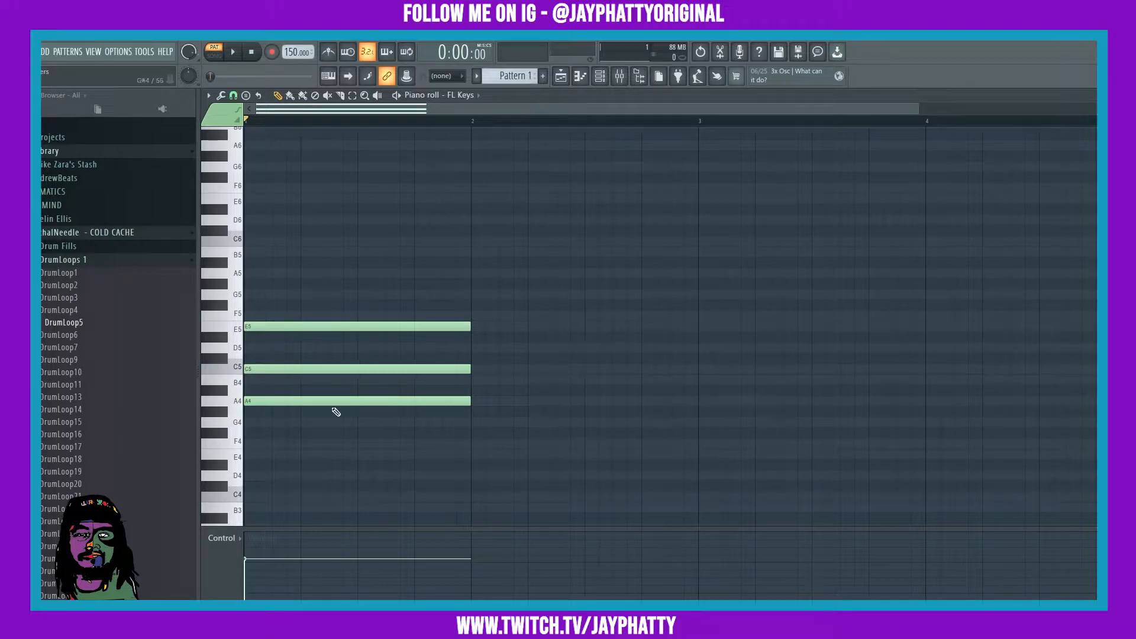
{"action": "key", "text": "space"}
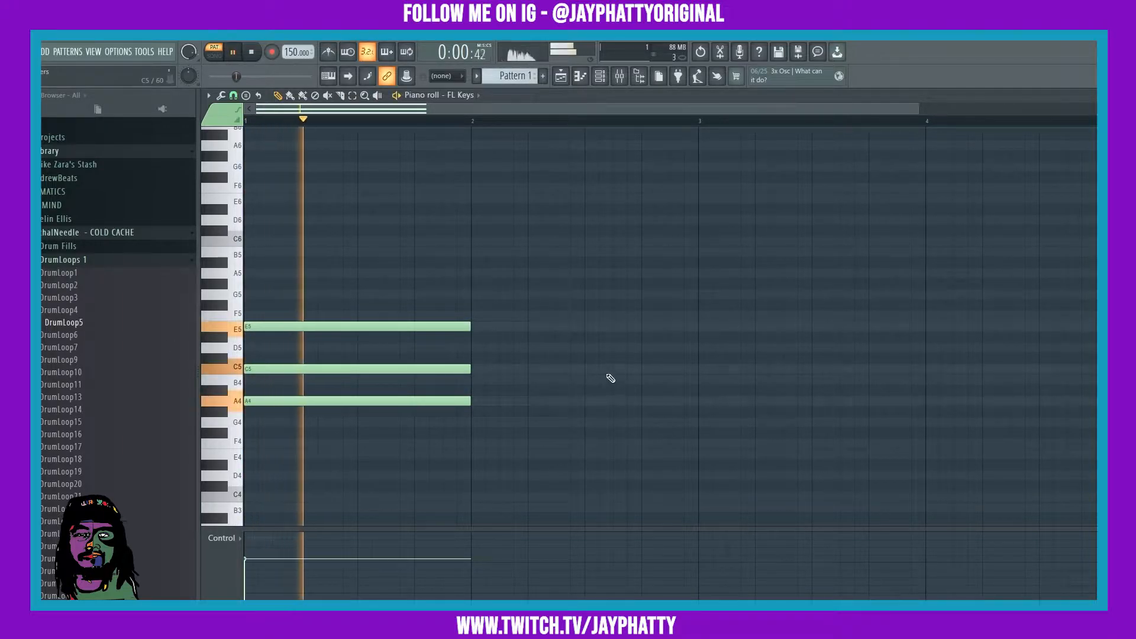
{"action": "key", "text": "space"}
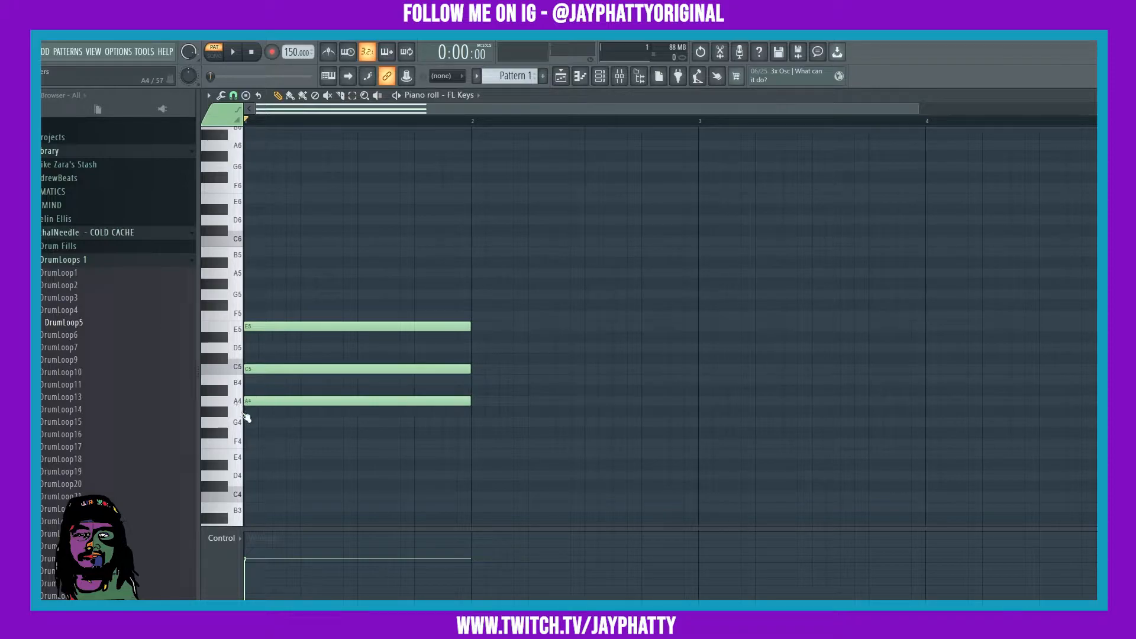
- Add one-bar A3 and C4 notes beneath the chord in bar 1
{"action": "scroll", "coordinate": [307, 402], "scroll_direction": "down", "scroll_amount": 3}
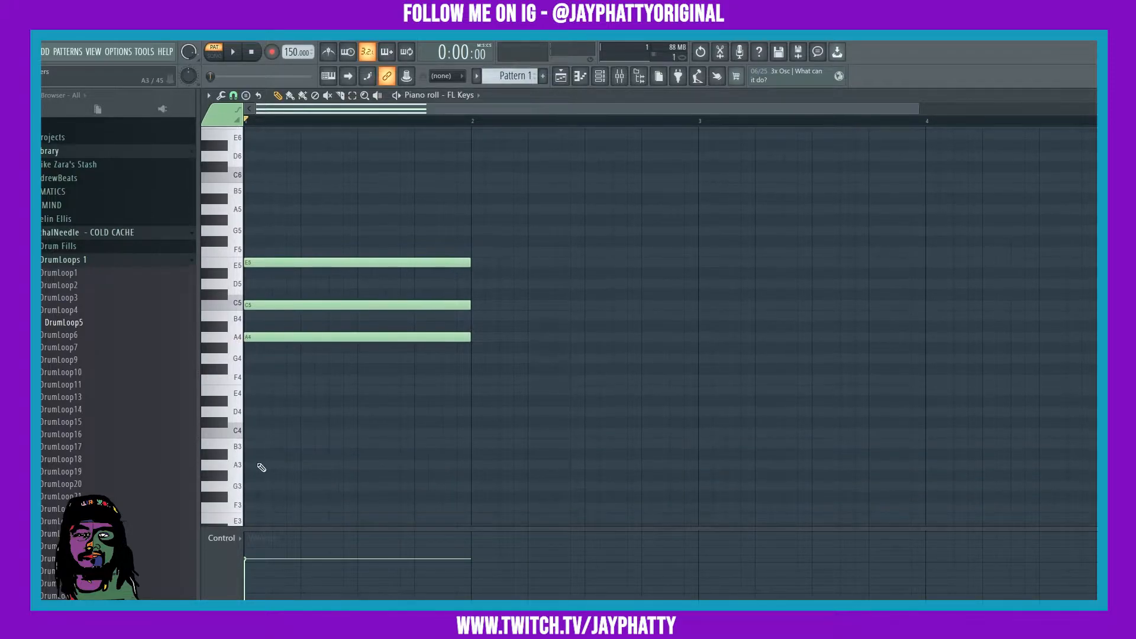
{"action": "left_click", "coordinate": [247, 467]}
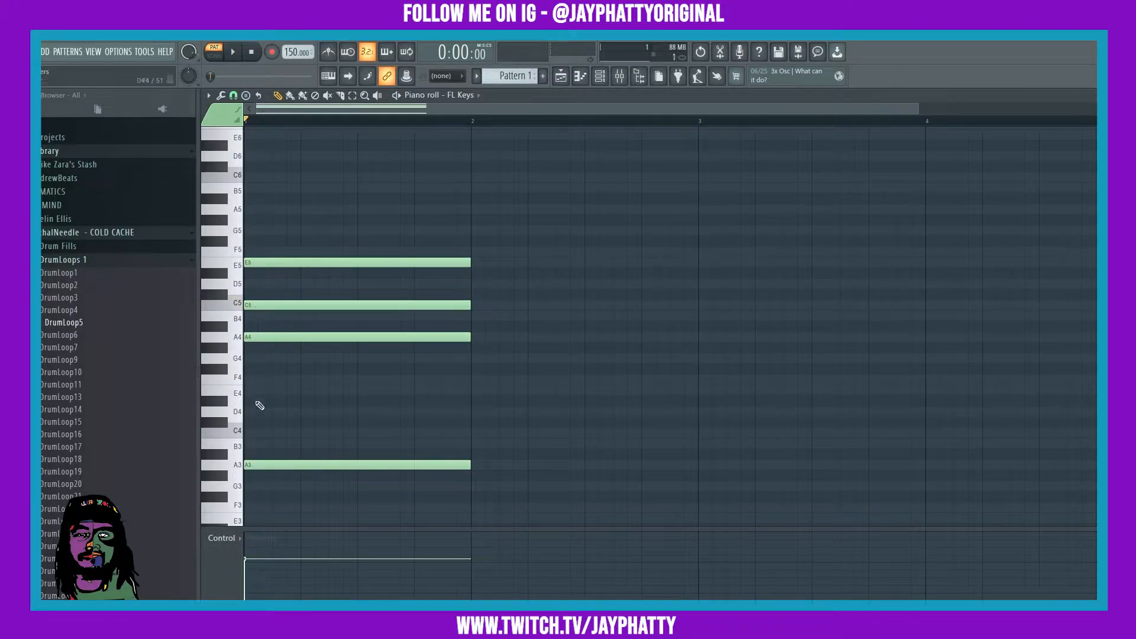
{"action": "left_click", "coordinate": [249, 433]}
- Delete the low A3 and C4 notes and play the chord, restore them with undo and play it again for comparison
{"action": "right_click", "coordinate": [277, 433]}
{"action": "right_click", "coordinate": [277, 465]}
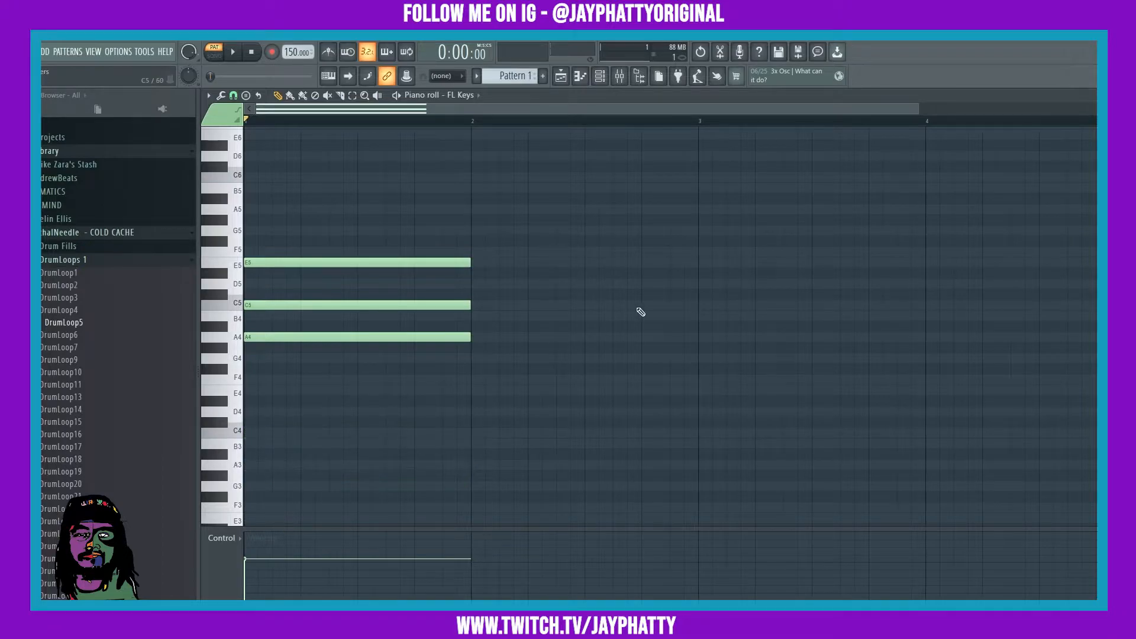
{"action": "key", "text": "space"}
{"action": "key", "text": "space"}
{"action": "key", "text": "ctrl+z"}
{"action": "key", "text": "space"}
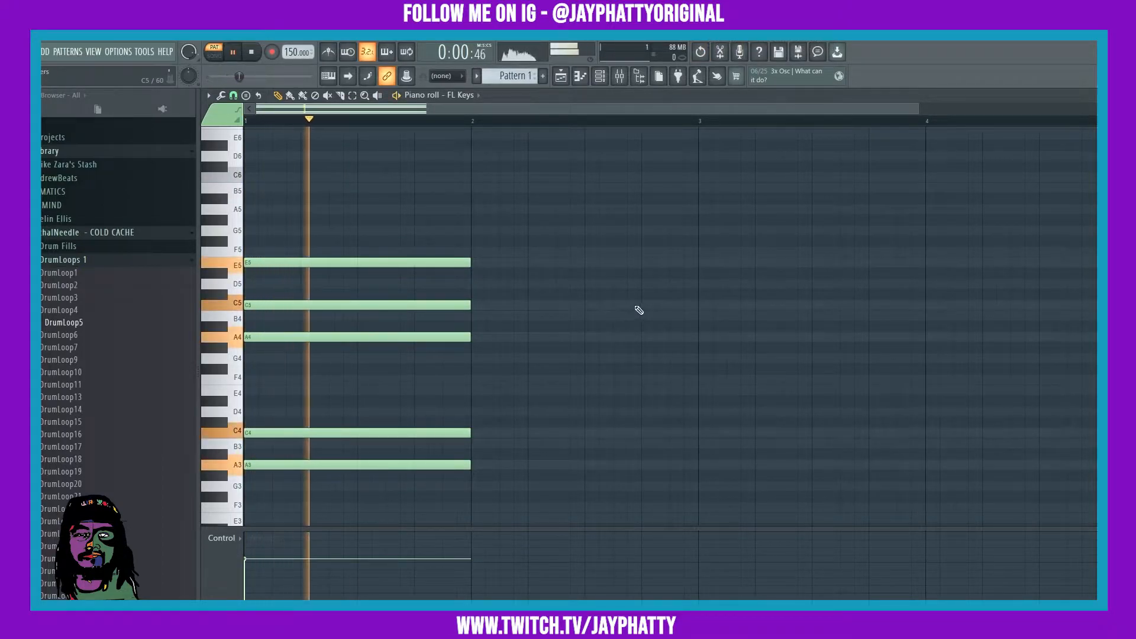
{"action": "key", "text": "space"}
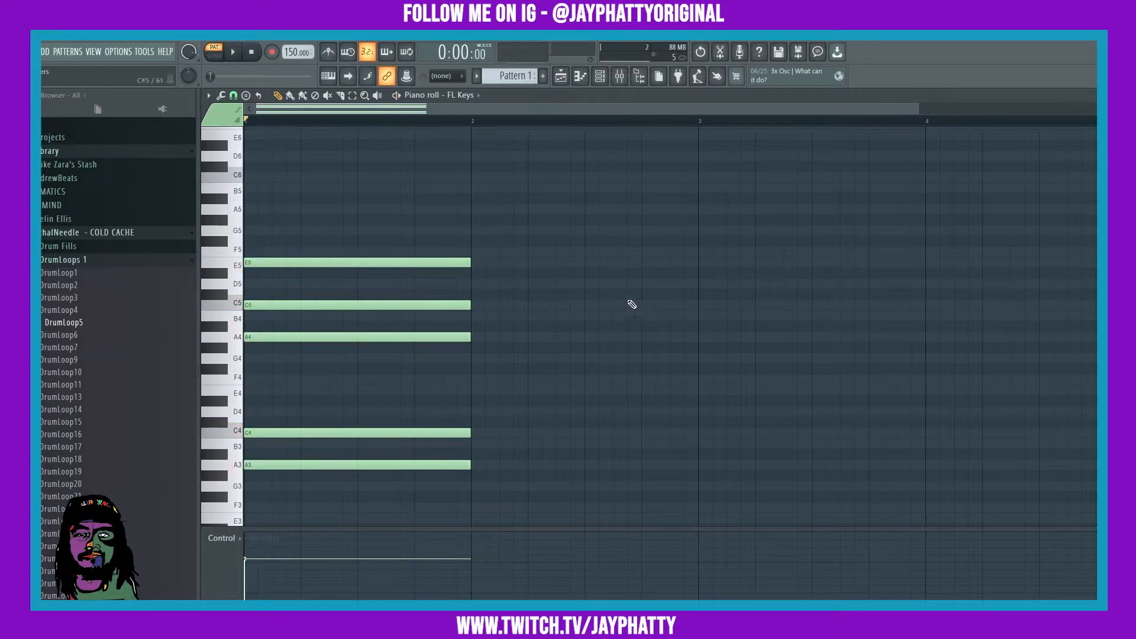
- Move the chord's A4 note up an octave to A5 and play back the result
{"action": "scroll", "coordinate": [440, 371], "scroll_direction": "up", "scroll_amount": 1}
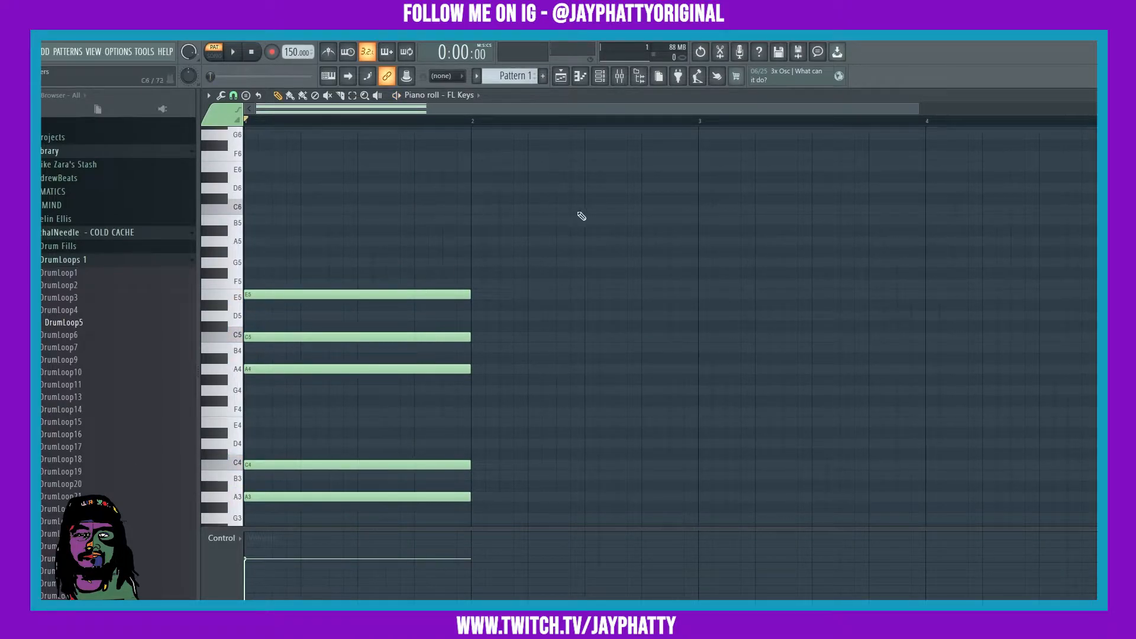
{"action": "scroll", "coordinate": [355, 392], "scroll_direction": "up", "scroll_amount": 1}
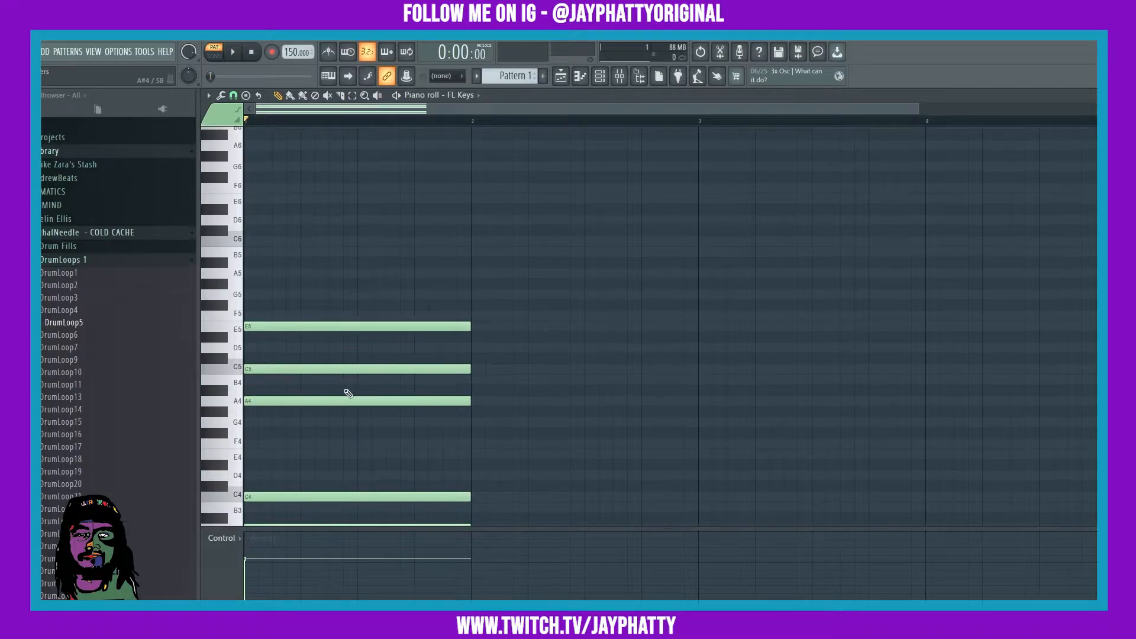
{"action": "left_click", "coordinate": [263, 401]}
{"action": "left_click_drag", "start_coordinate": [263, 402], "coordinate": [252, 273]}
{"action": "key", "text": "space"}
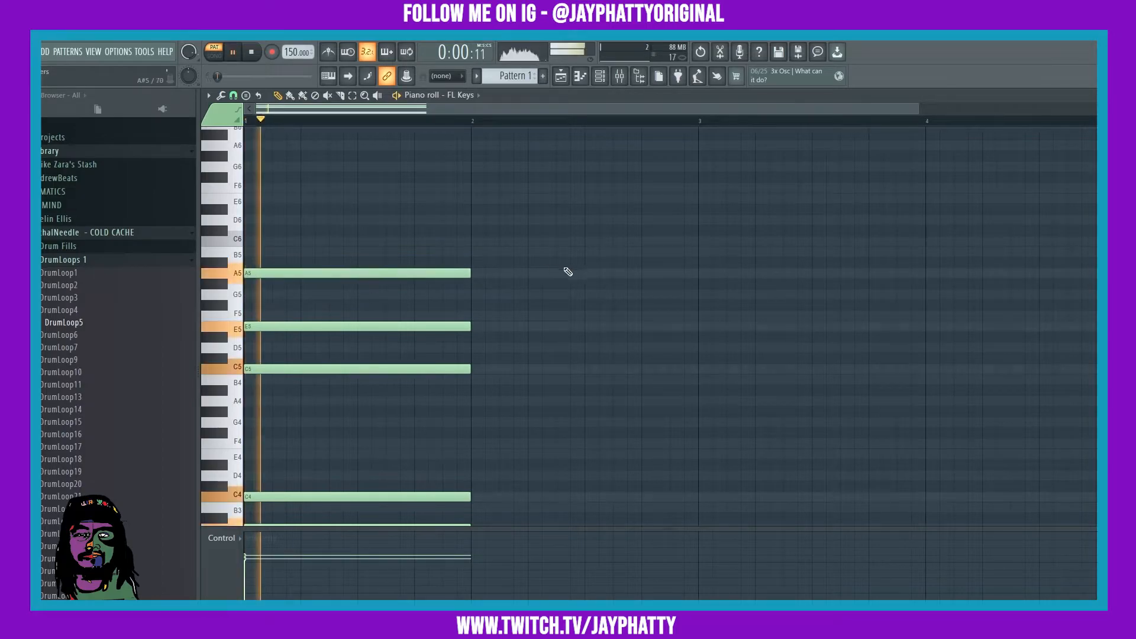
{"action": "key", "text": "space"}
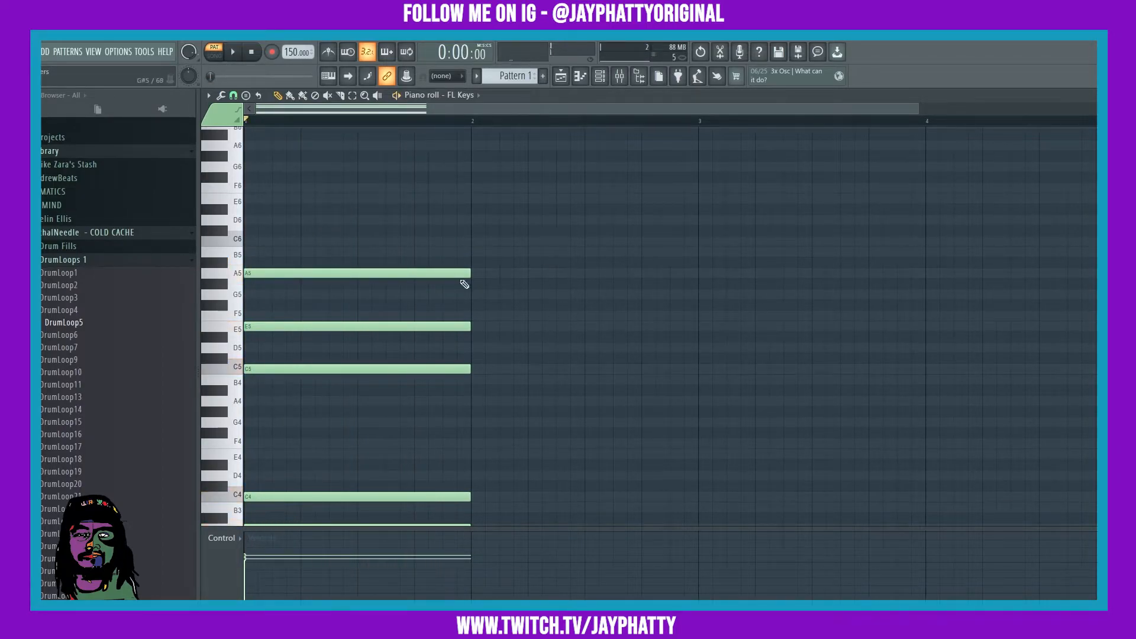
- Place an A4 note at the start of bar 1 and shorten it to an eighth note
{"action": "scroll", "coordinate": [528, 306], "scroll_direction": "down", "scroll_amount": 3}
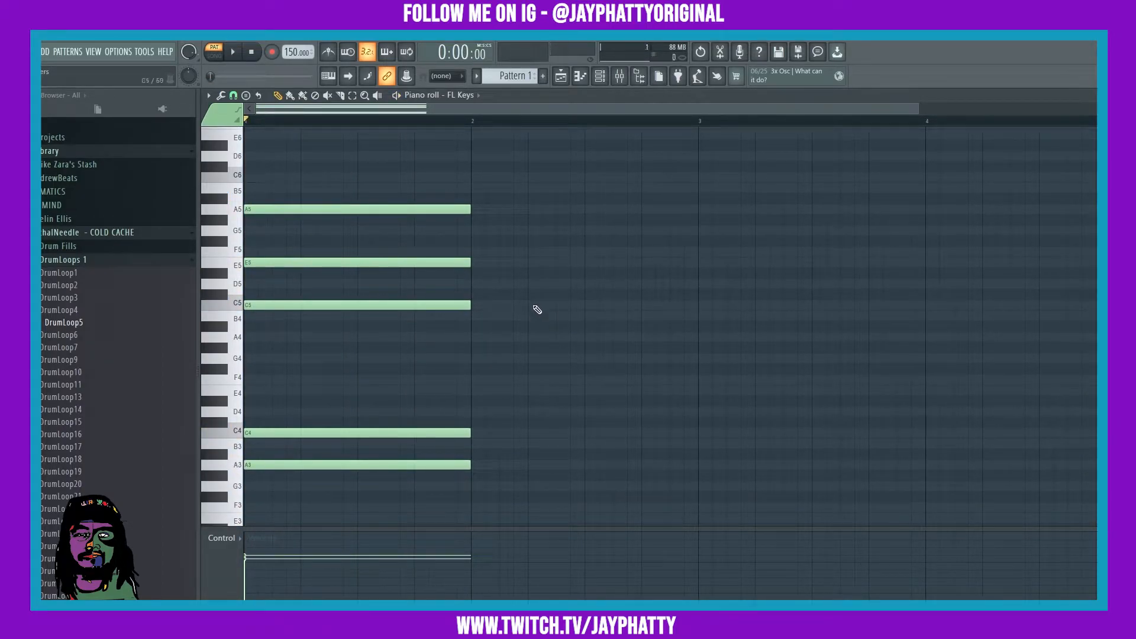
{"action": "scroll", "coordinate": [530, 312], "scroll_direction": "up", "scroll_amount": 3}
{"action": "scroll", "coordinate": [264, 401], "scroll_direction": "down", "scroll_amount": 3}
{"action": "left_click", "coordinate": [251, 343]}
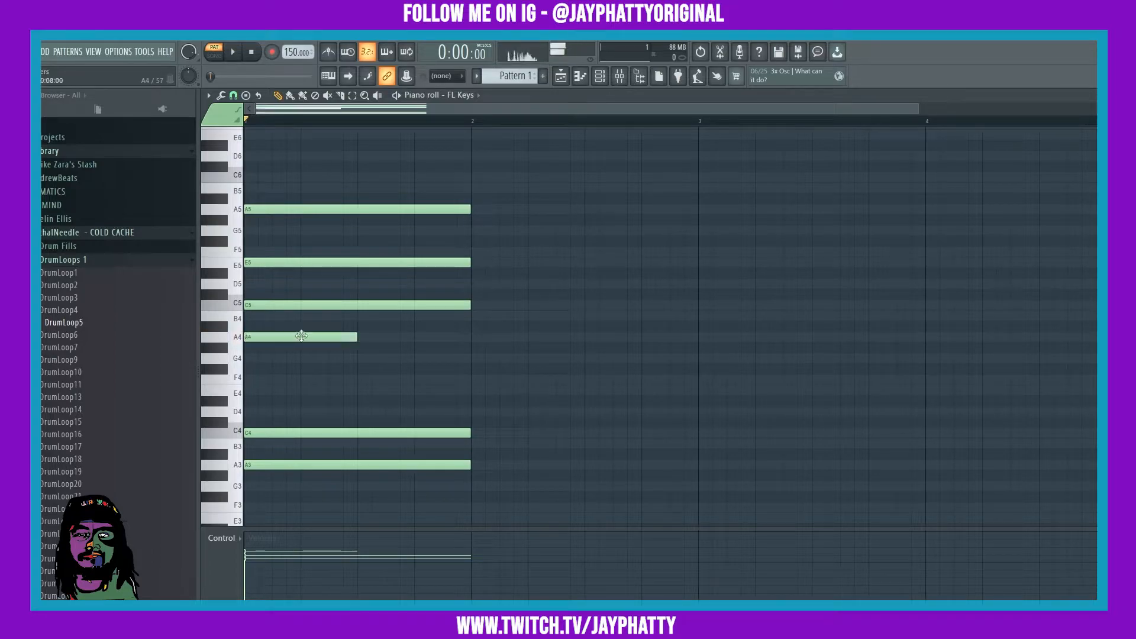
{"action": "left_click_drag", "start_coordinate": [357, 338], "coordinate": [273, 339]}
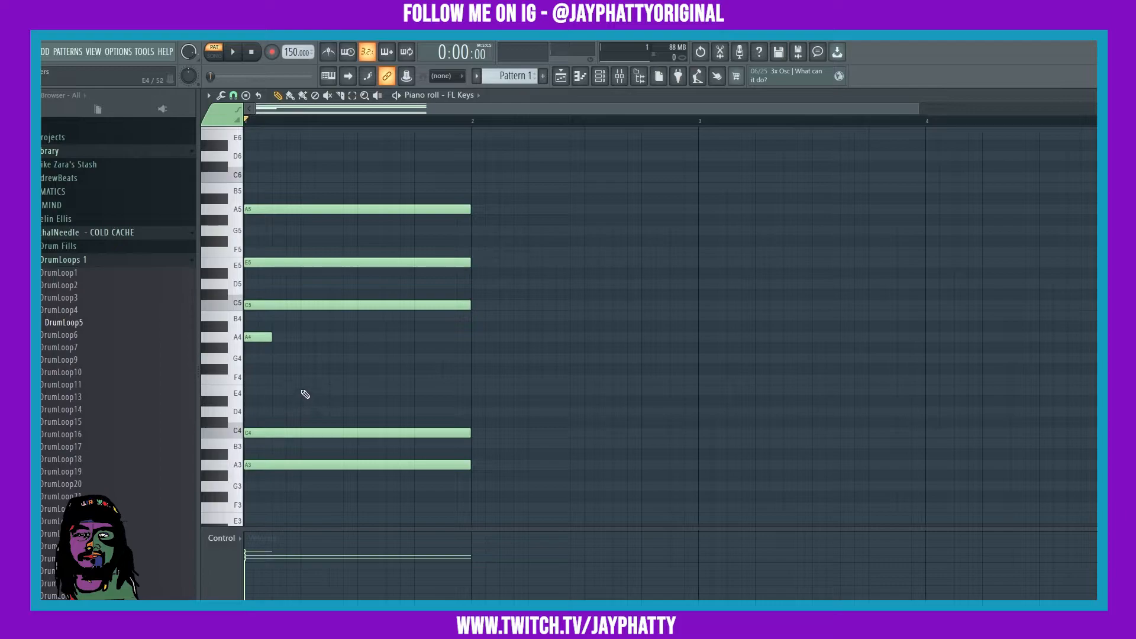
- Continue the bar 1 melody with eighth notes E4, G4, D4 and E4, leave an eighth-note gap, add another D4, and play it back
{"action": "left_click", "coordinate": [277, 393]}
{"action": "left_click", "coordinate": [305, 358]}
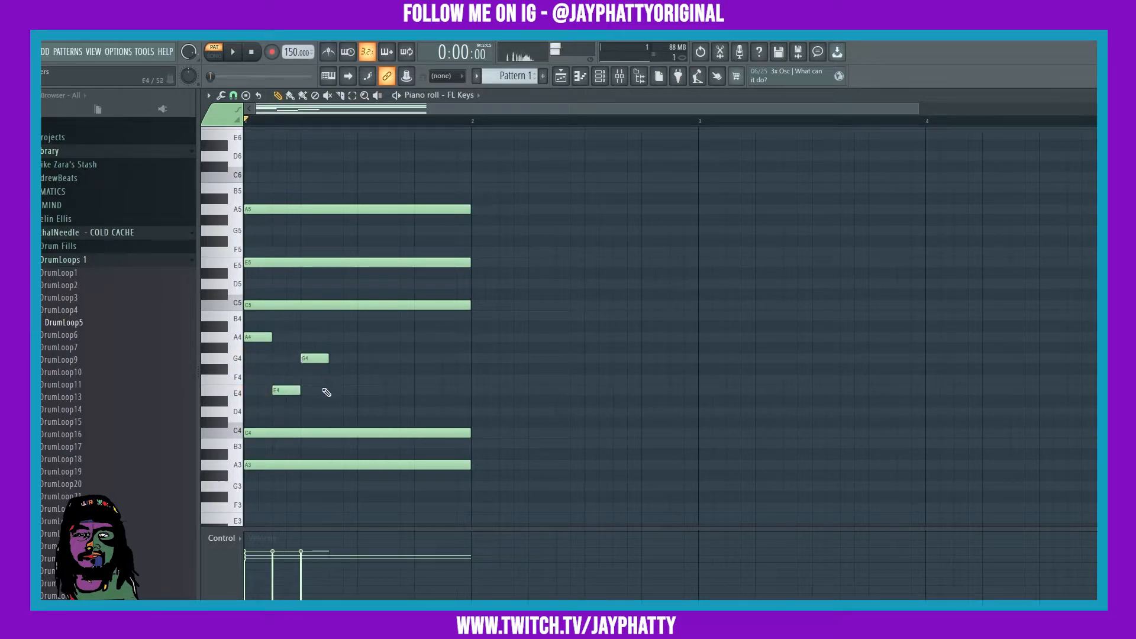
{"action": "left_click", "coordinate": [334, 412]}
{"action": "left_click", "coordinate": [361, 392]}
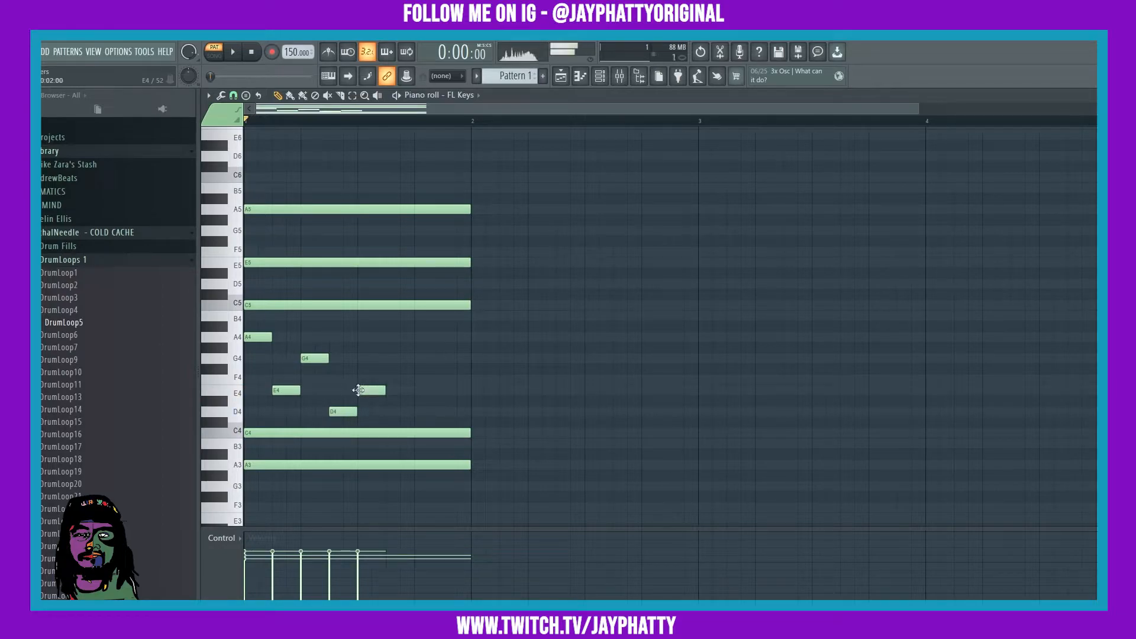
{"action": "left_click", "coordinate": [419, 412]}
{"action": "key", "text": "space"}
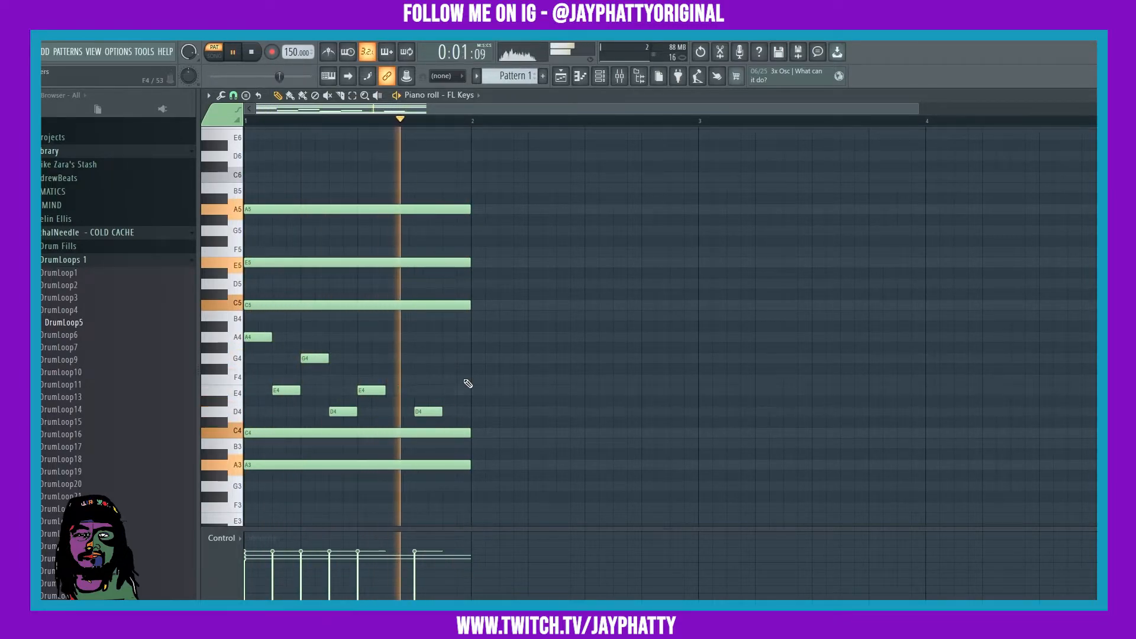
{"action": "key", "text": "space"}
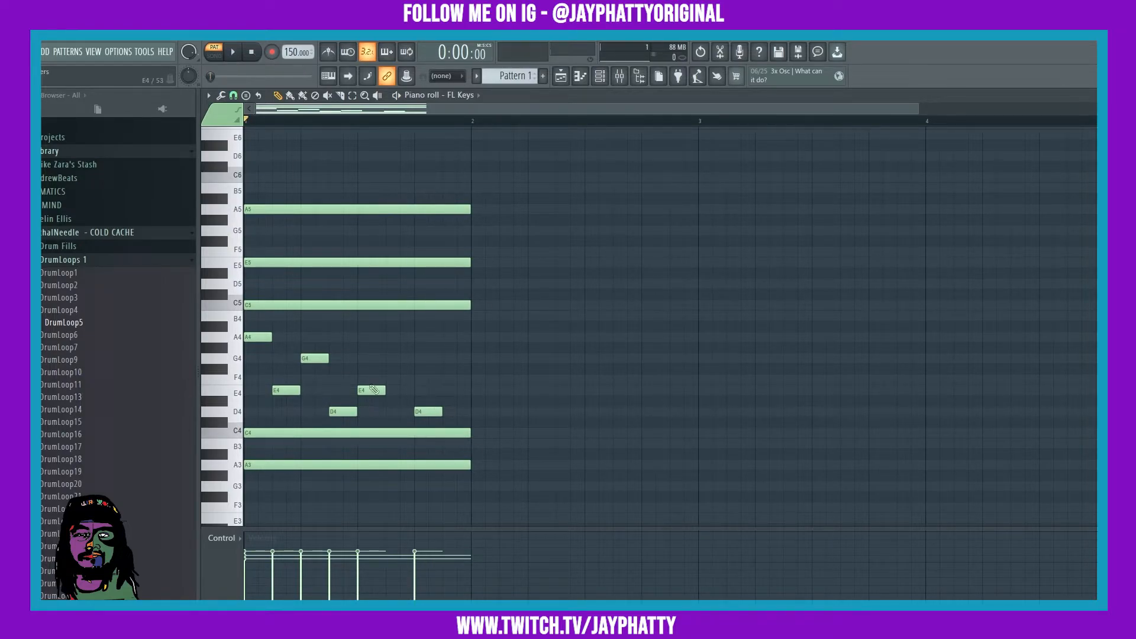
- Duplicate all bar 1 notes into bar 2, transposed down so the top A5 lands on C5
{"action": "scroll", "coordinate": [471, 323], "scroll_direction": "up", "scroll_amount": 2}
{"action": "scroll", "coordinate": [477, 337], "scroll_direction": "down", "scroll_amount": 3}
{"action": "scroll", "coordinate": [447, 363], "scroll_direction": "up", "scroll_amount": 2}
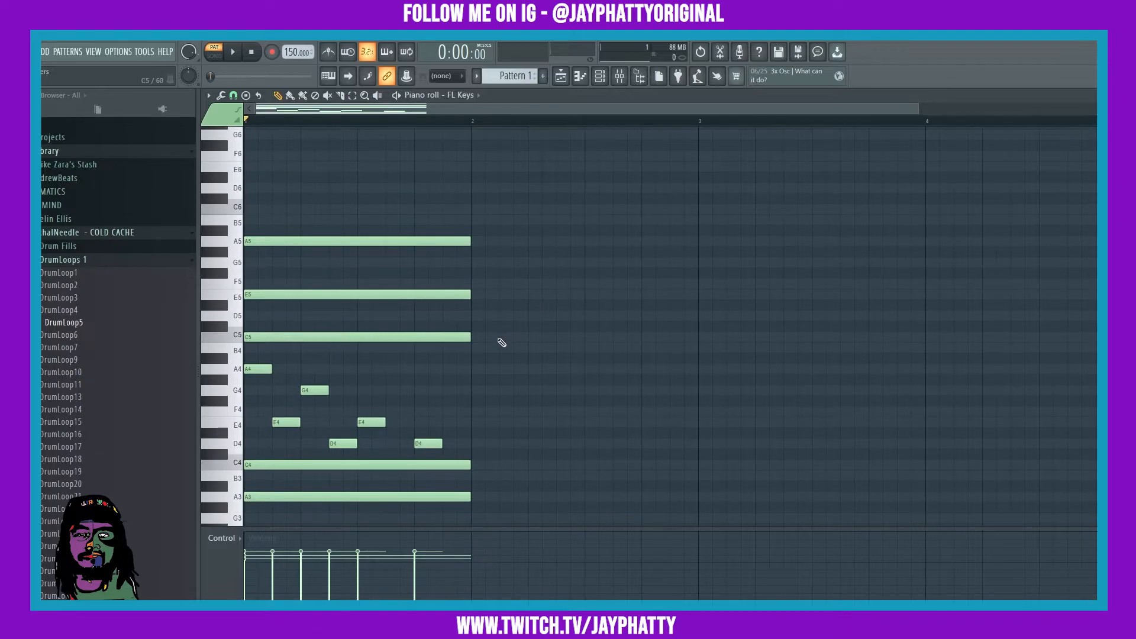
{"action": "scroll", "coordinate": [533, 426], "scroll_direction": "down", "scroll_amount": 2}
{"action": "left_click_drag", "start_coordinate": [528, 467], "coordinate": [483, 273]}
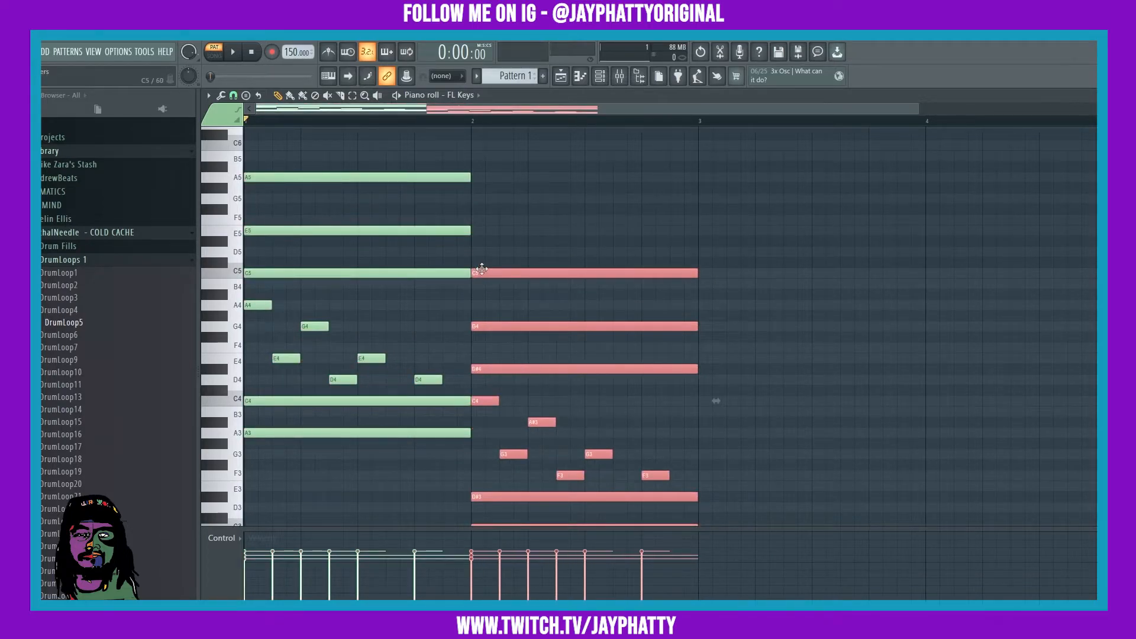
{"action": "left_click", "coordinate": [749, 302]}
- Retune the bar 2 copy by lowering D#4 to D4 and D#3 to D3, and raising the A#3 melody note to B3
{"action": "mouse_move", "coordinate": [486, 369]}
{"action": "left_mouse_down"}
{"action": "mouse_move", "coordinate": [485, 395]}
{"action": "mouse_move", "coordinate": [485, 368]}
{"action": "mouse_move", "coordinate": [487, 386]}
{"action": "mouse_move", "coordinate": [560, 438]}
{"action": "left_mouse_up"}
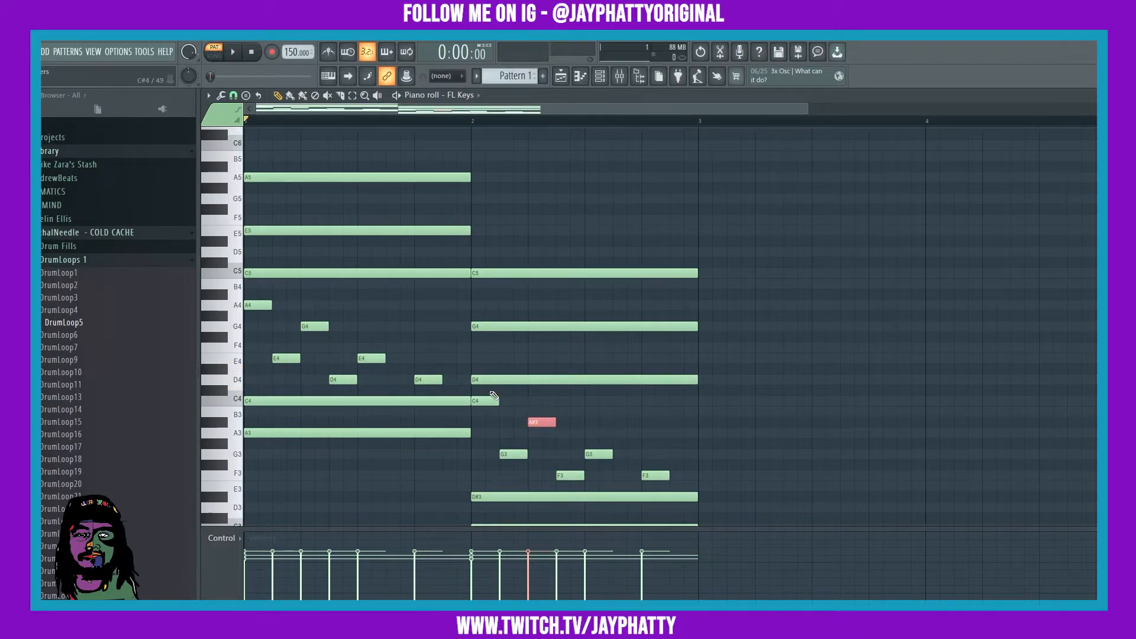
{"action": "key", "text": "shift+Up"}
{"action": "left_click", "coordinate": [726, 410], "text": "ctrl"}
{"action": "scroll", "coordinate": [725, 410], "scroll_direction": "down", "scroll_amount": 2}
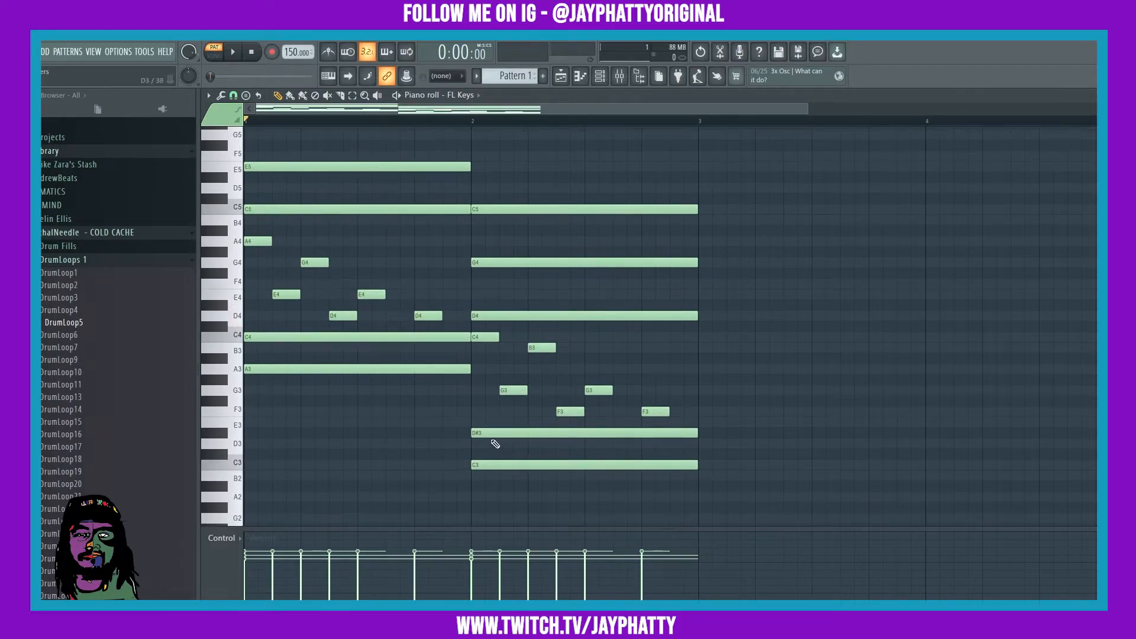
{"action": "left_click_drag", "start_coordinate": [497, 444], "coordinate": [497, 455]}
- During playback, remove bar 2's short C4 and second G3, then add an eighth-note B3 and closing sixteenth notes G3 and A3
{"action": "key", "text": "space"}
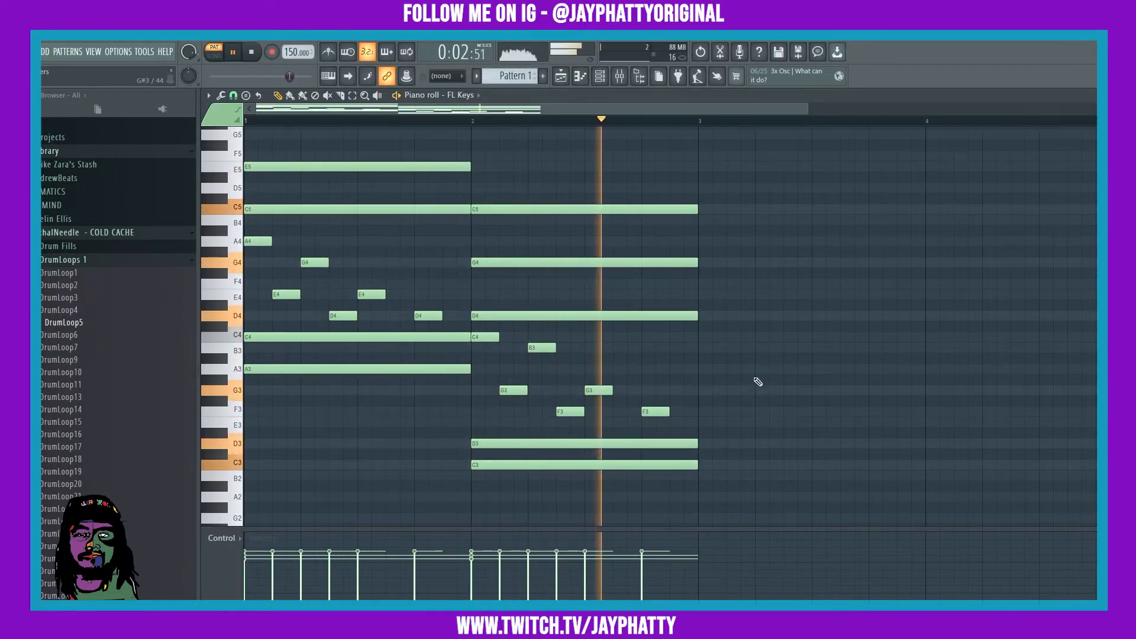
{"action": "right_click", "coordinate": [599, 393]}
{"action": "left_click", "coordinate": [589, 348]}
{"action": "right_click", "coordinate": [639, 349]}
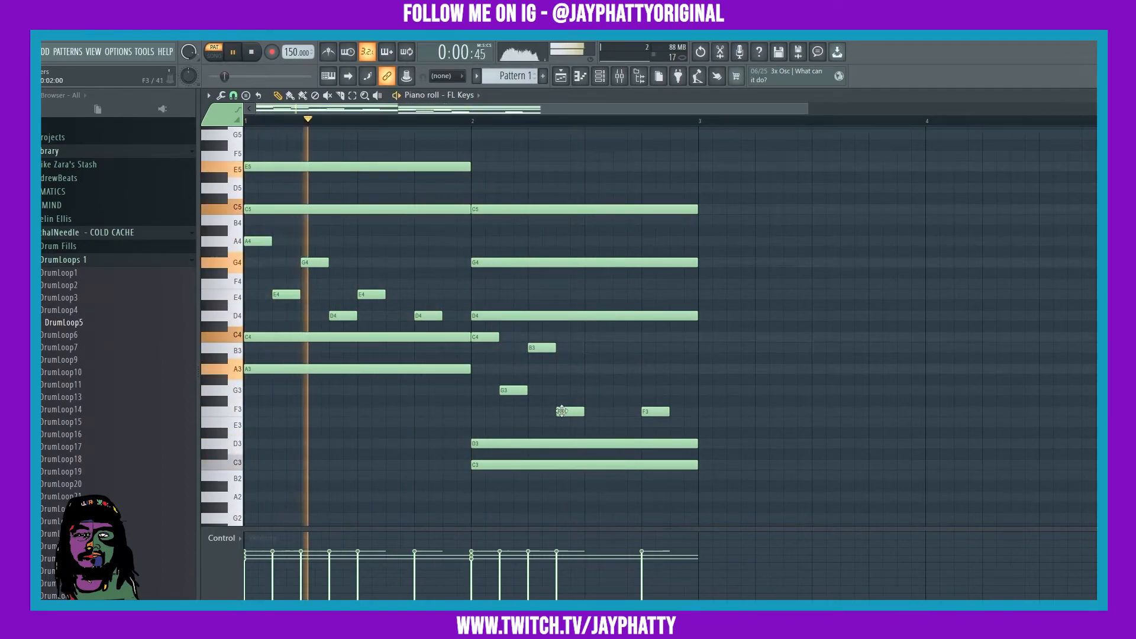
{"action": "right_click", "coordinate": [497, 337]}
{"action": "left_click", "coordinate": [612, 349]}
{"action": "left_click", "coordinate": [681, 392]}
{"action": "left_click_drag", "start_coordinate": [697, 391], "coordinate": [683, 392]}
{"action": "left_click", "coordinate": [690, 370]}
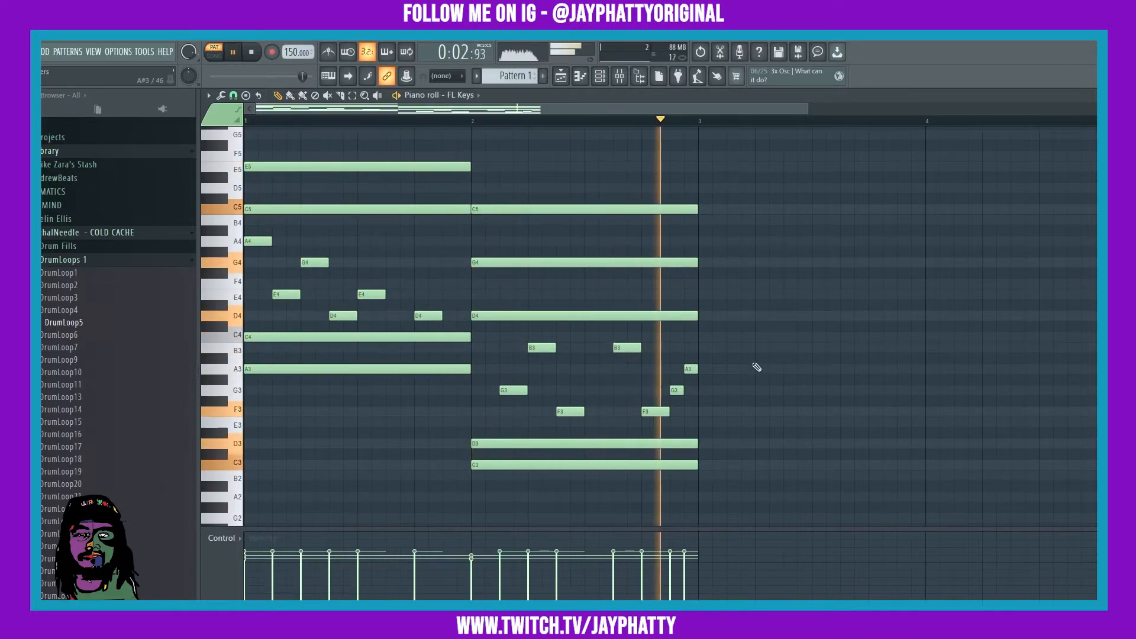
- Stop playback and duplicate the whole two-bar pattern into bars 3 and 4
{"action": "scroll", "coordinate": [782, 388], "scroll_direction": "down", "scroll_amount": 3}
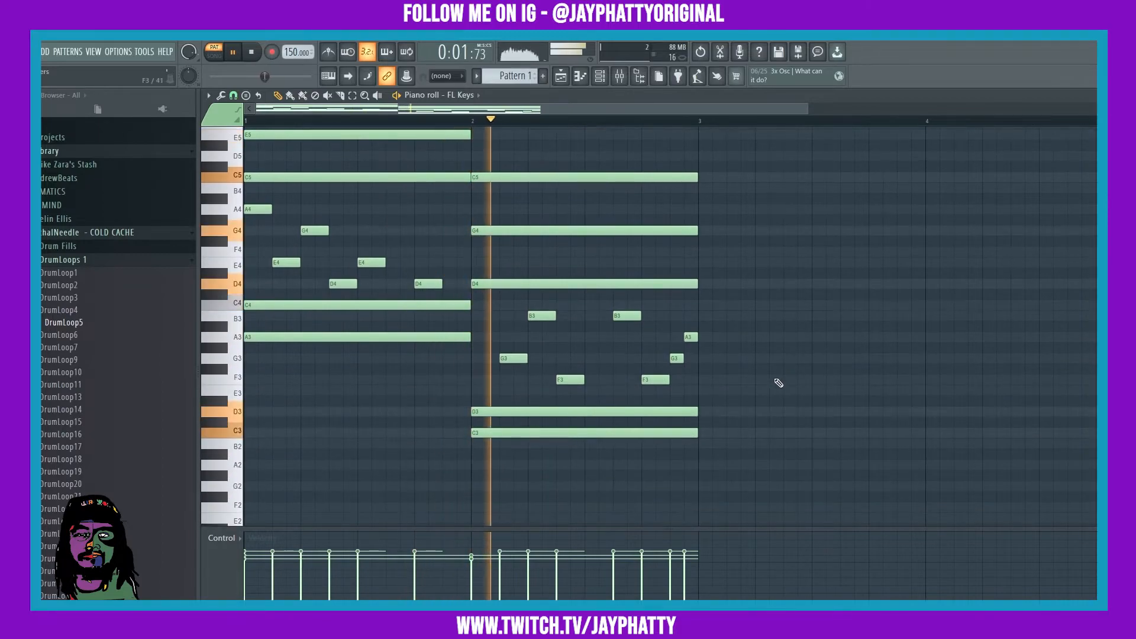
{"action": "key", "text": "space"}
{"action": "mouse_move", "coordinate": [758, 460]}
{"action": "left_mouse_down"}
{"action": "mouse_move", "coordinate": [513, 227]}
{"action": "mouse_move", "coordinate": [245, 123]}
{"action": "left_mouse_up"}
{"action": "mouse_move", "coordinate": [279, 231]}
{"action": "left_mouse_down"}
{"action": "mouse_move", "coordinate": [854, 227]}
{"action": "mouse_move", "coordinate": [729, 203]}
{"action": "left_mouse_up"}
- Delete all the short melody notes from bars 1 and 2, keeping only the sustained chord notes
{"action": "scroll", "coordinate": [663, 219], "scroll_direction": "down", "scroll_amount": 4}
{"action": "right_click", "coordinate": [663, 403]}
{"action": "right_click", "coordinate": [677, 380]}
{"action": "right_click", "coordinate": [688, 358]}
{"action": "right_click", "coordinate": [627, 337]}
{"action": "right_click", "coordinate": [540, 338]}
{"action": "right_click", "coordinate": [514, 380]}
{"action": "right_click", "coordinate": [569, 401]}
{"action": "right_click", "coordinate": [428, 306]}
{"action": "right_click", "coordinate": [342, 306]}
{"action": "right_click", "coordinate": [371, 284]}
{"action": "right_click", "coordinate": [315, 252]}
{"action": "right_click", "coordinate": [258, 230]}
{"action": "right_click", "coordinate": [286, 285]}
- Play back the full four-bar pattern to check the chords and melody
{"action": "scroll", "coordinate": [392, 123], "scroll_direction": "down", "scroll_amount": 3}
{"action": "key", "text": "space"}
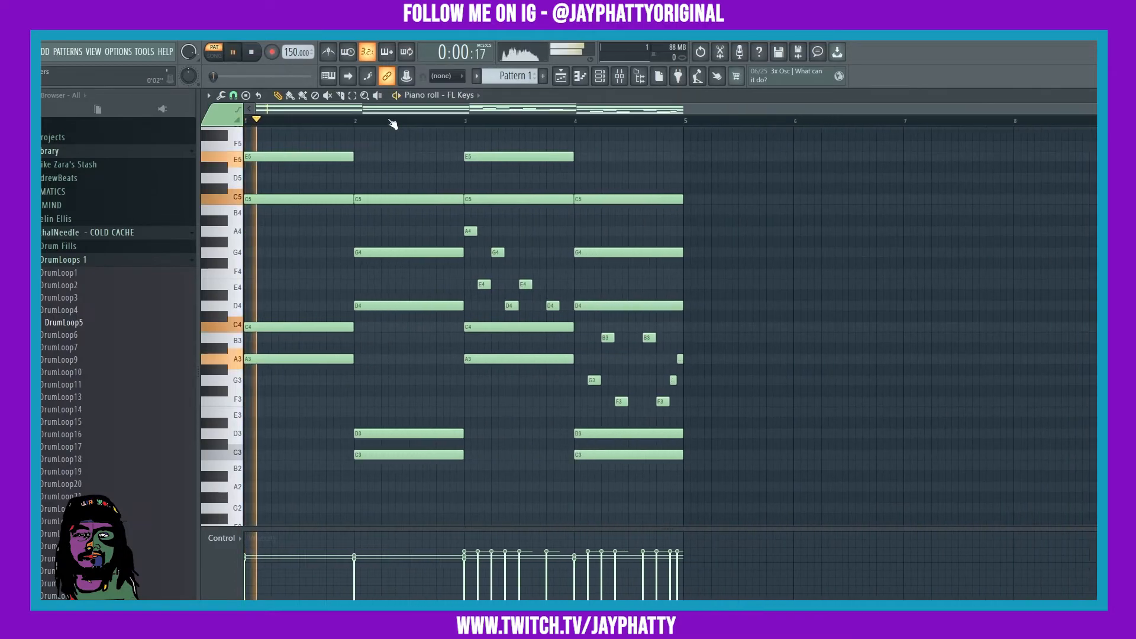
{"action": "scroll", "coordinate": [764, 390], "scroll_direction": "up", "scroll_amount": 3}
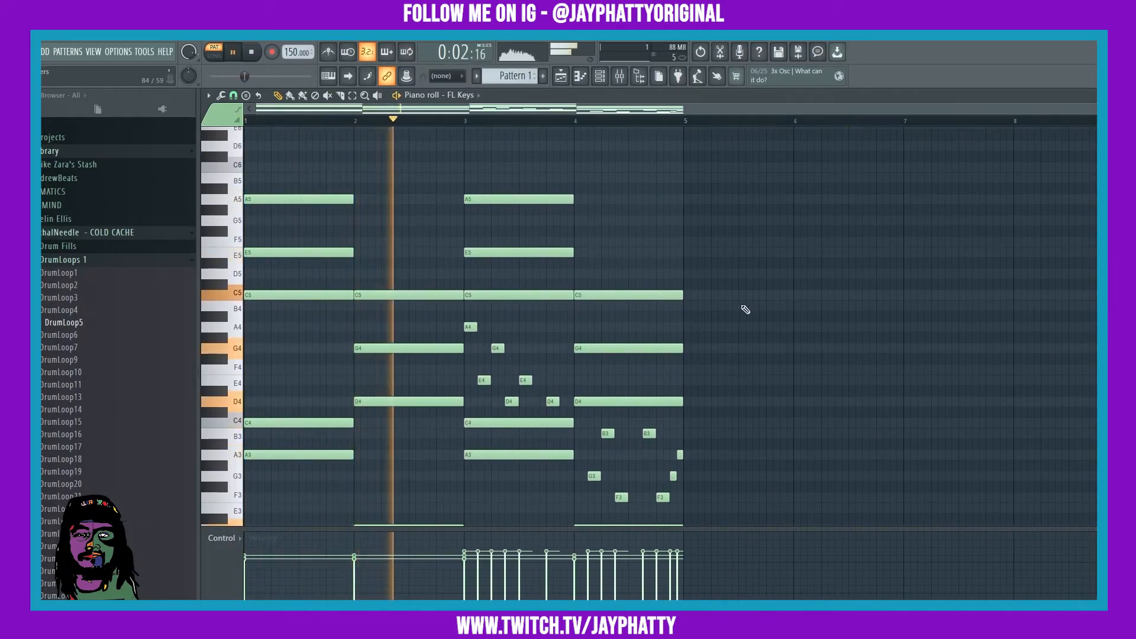
{"action": "scroll", "coordinate": [747, 309], "scroll_direction": "down", "scroll_amount": 2}
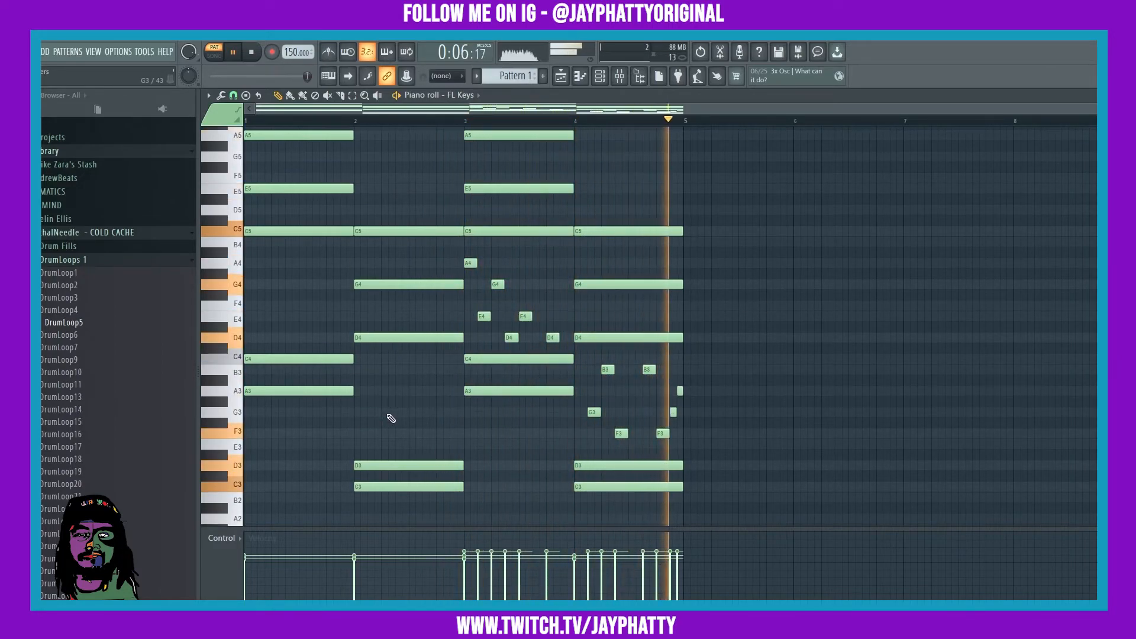
{"action": "key", "text": "space"}
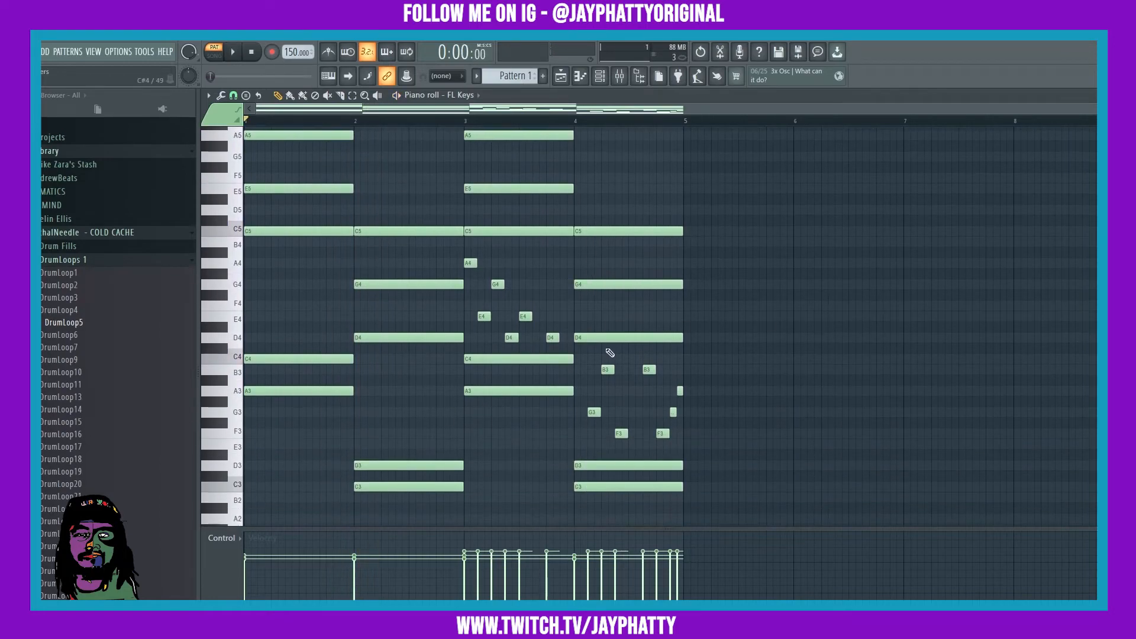